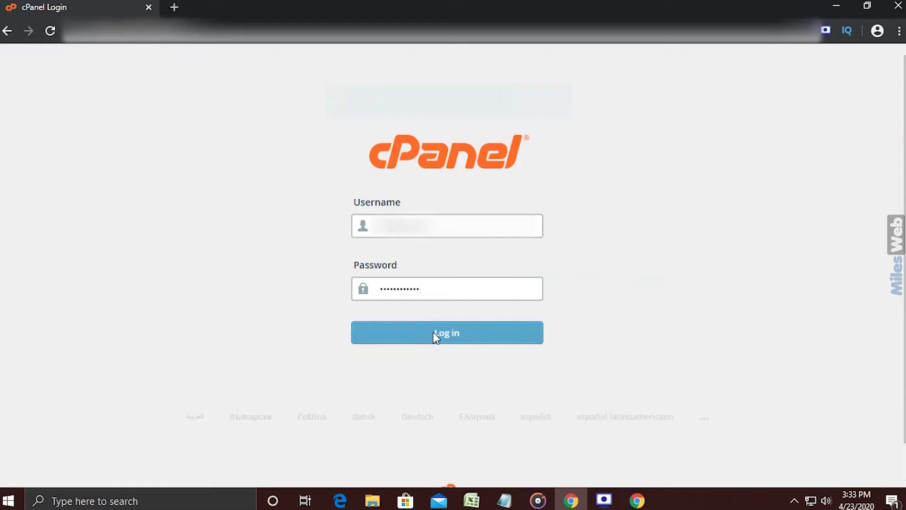
- Sign in to cPanel and open the Errors page under Metrics
click(432, 333)
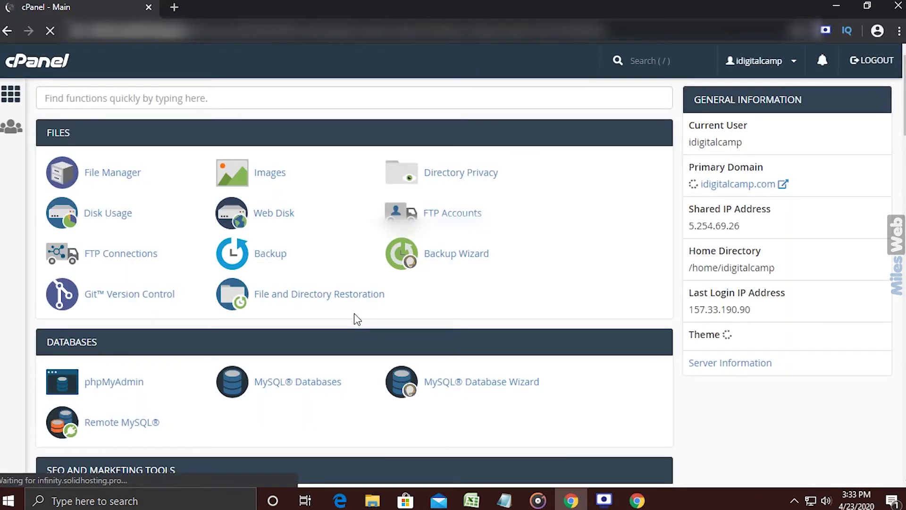
scroll(354, 313, down, 3)
scroll(354, 313, down, 4)
scroll(354, 313, down, 4)
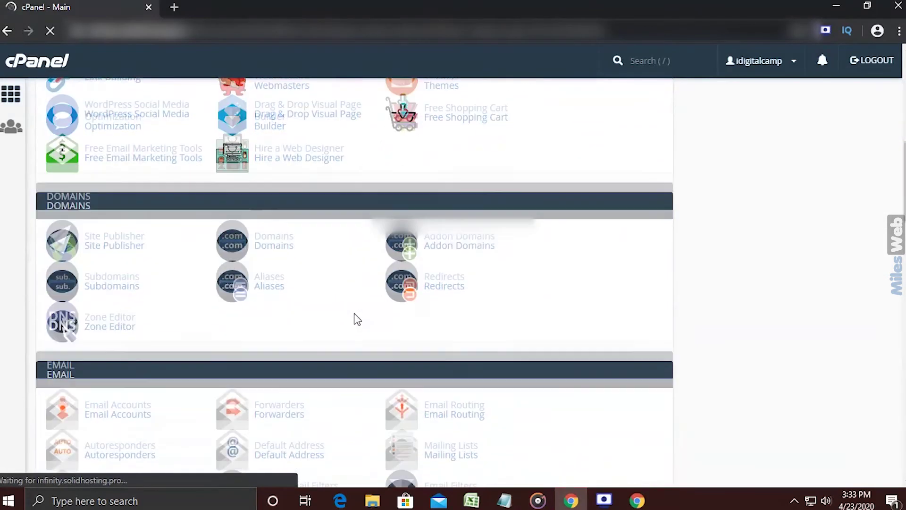
scroll(354, 313, down, 4)
scroll(355, 313, down, 3)
click(268, 368)
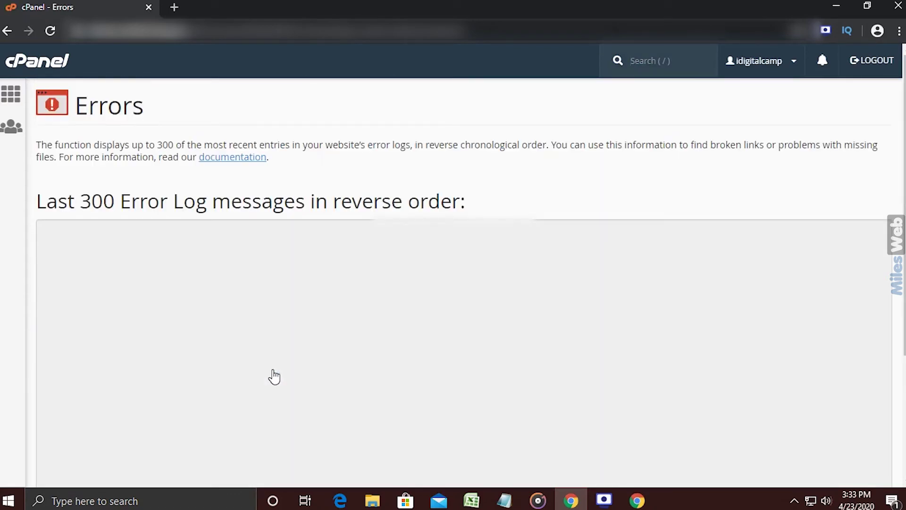
scroll(275, 376, down, 2)
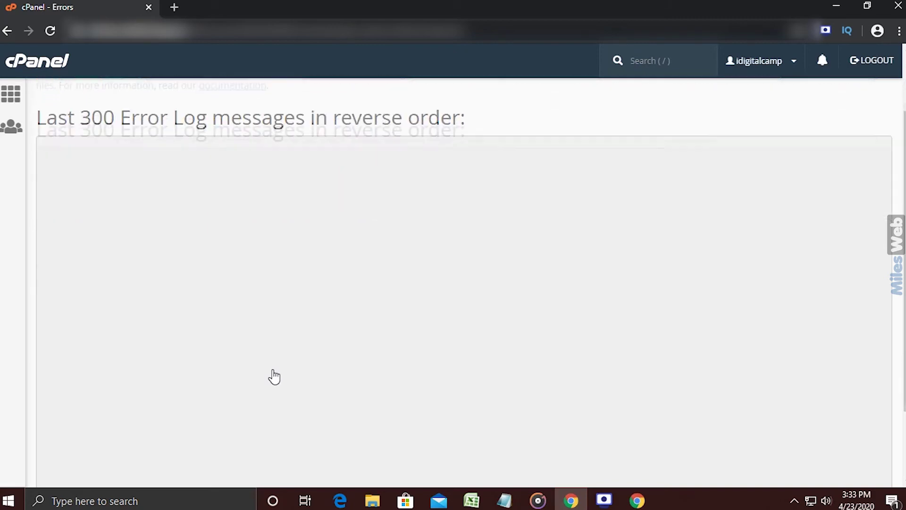
scroll(275, 377, down, 3)
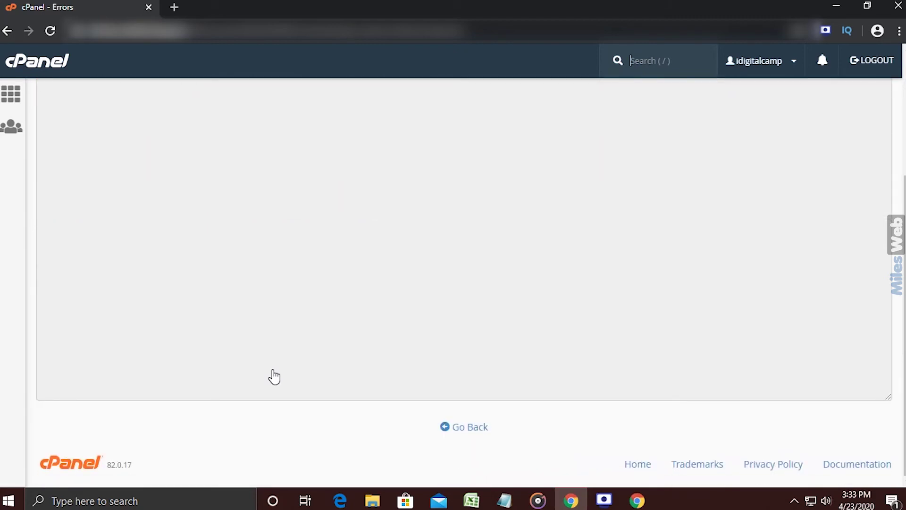